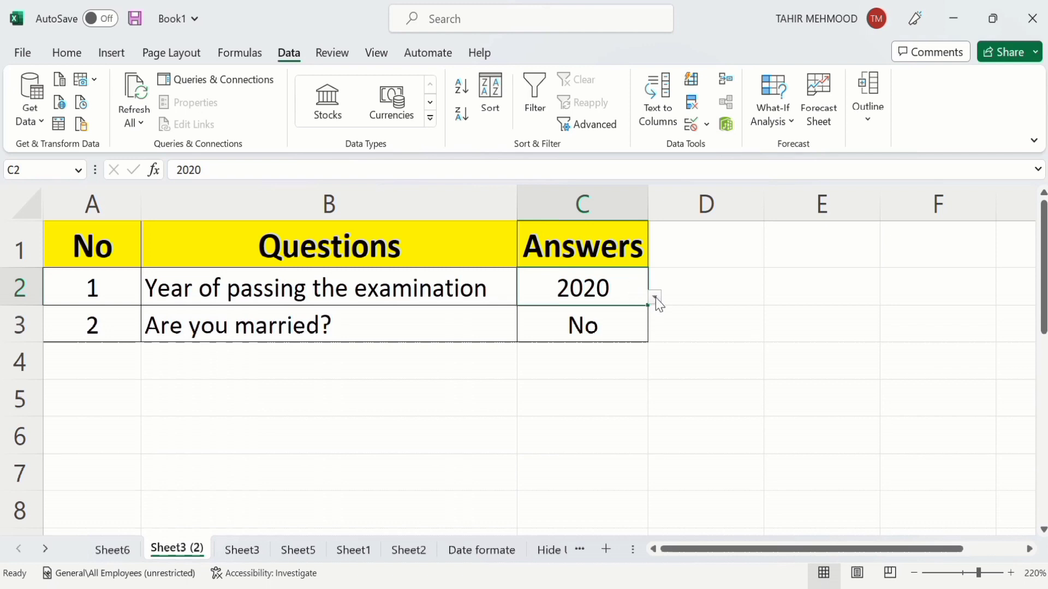
# - Choose 2017 as the examination passing year in C2 and Yes as the marriage answer in C3 from their dropdown lists
pyautogui.click(655, 298)
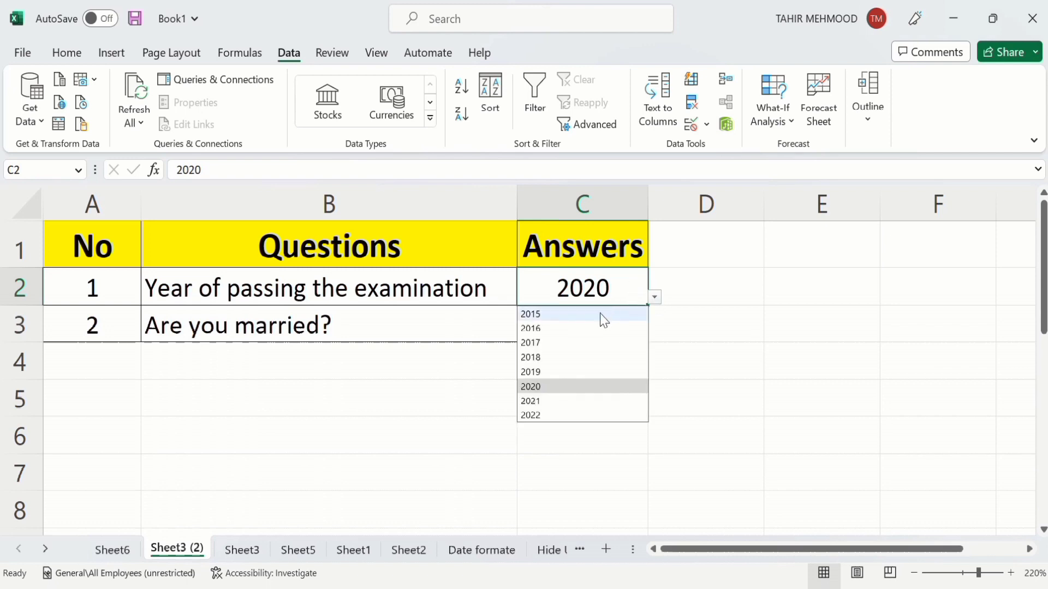
pyautogui.click(580, 344)
pyautogui.click(633, 326)
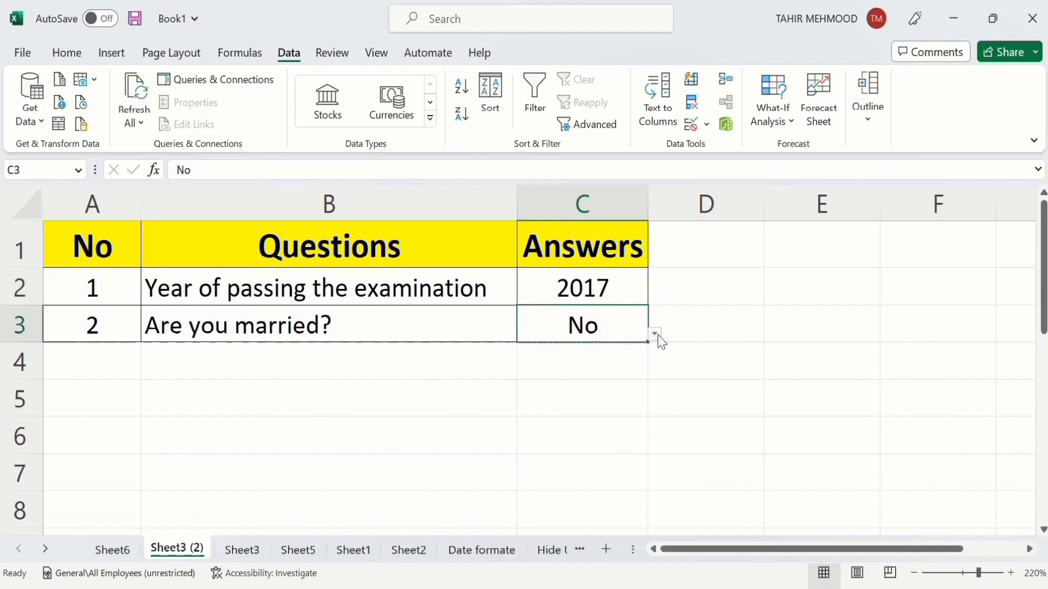
pyautogui.click(655, 334)
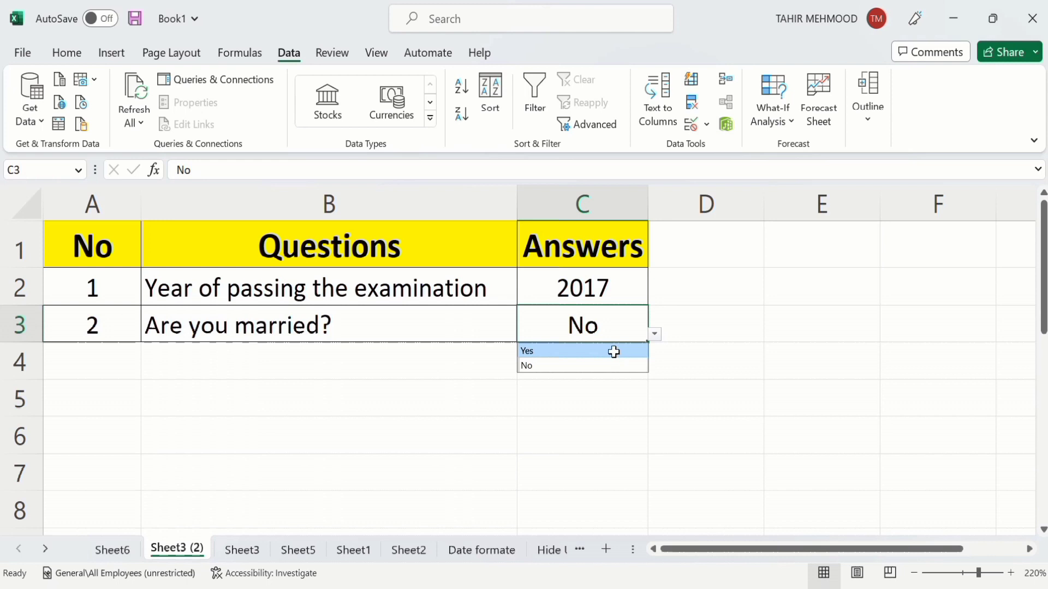
pyautogui.click(613, 351)
pyautogui.click(660, 359)
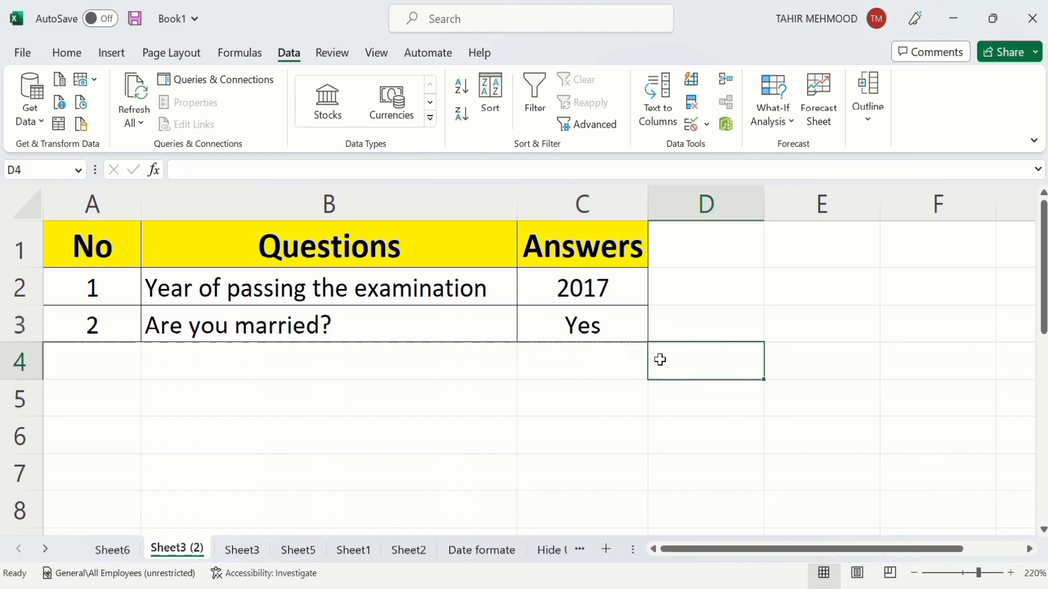
# - Examine the dropdown options offered for the answers in cells C2 and C3
pyautogui.click(633, 330)
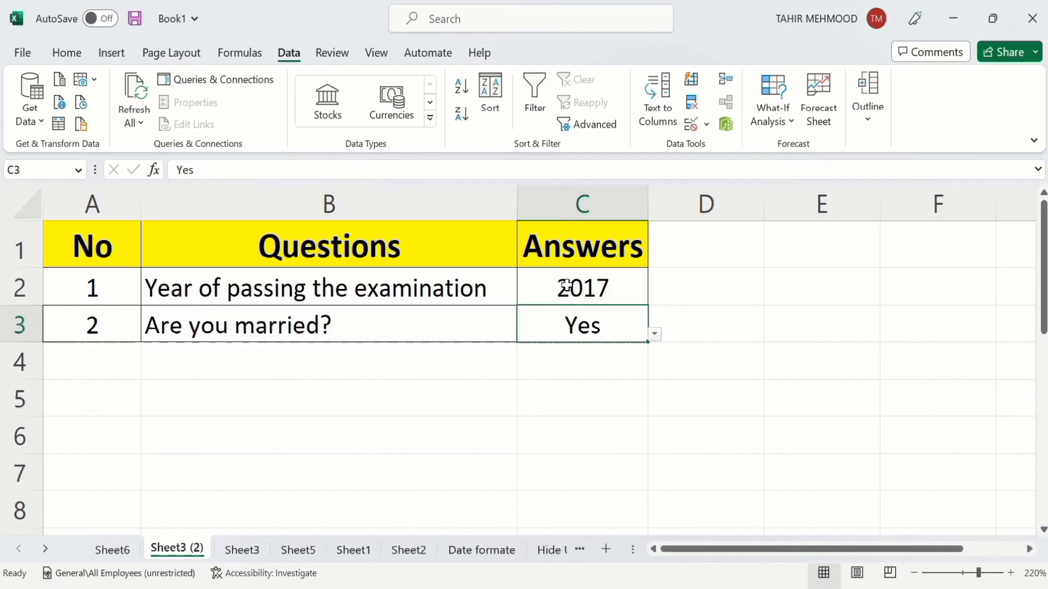
pyautogui.click(565, 286)
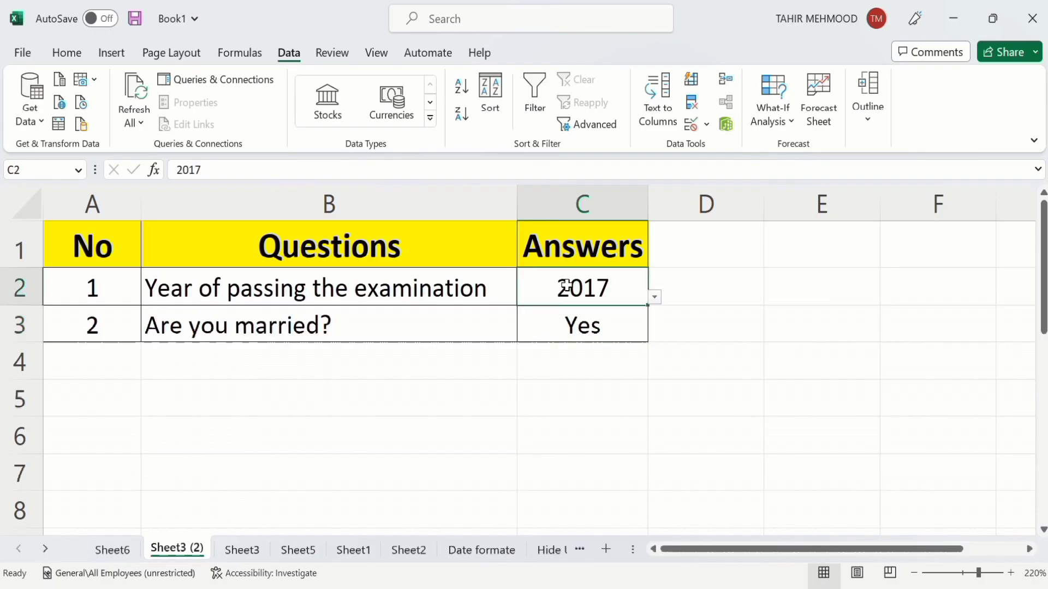
pyautogui.click(654, 298)
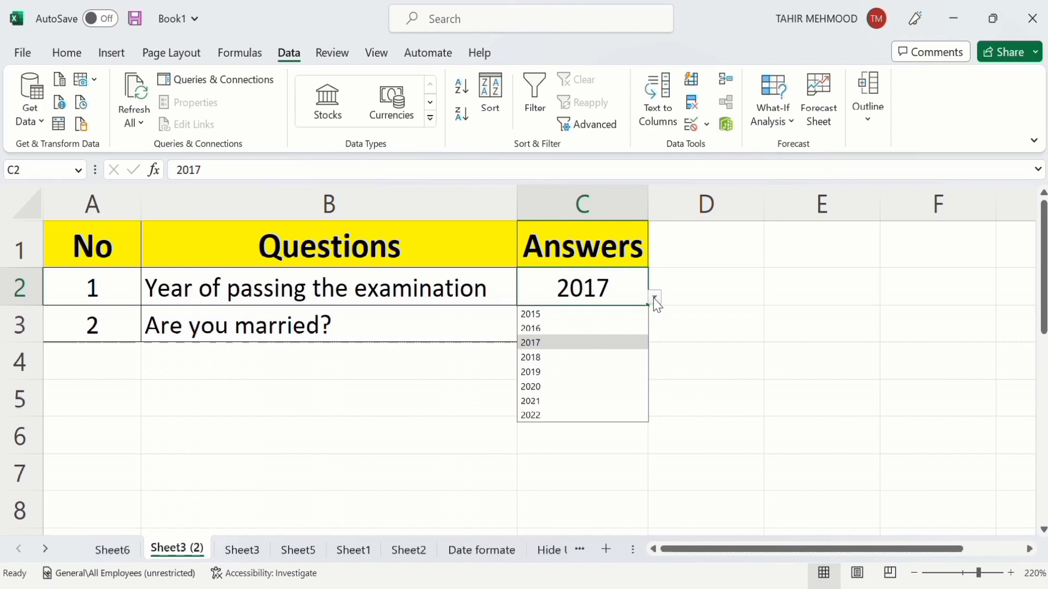
pyautogui.click(687, 323)
pyautogui.click(604, 324)
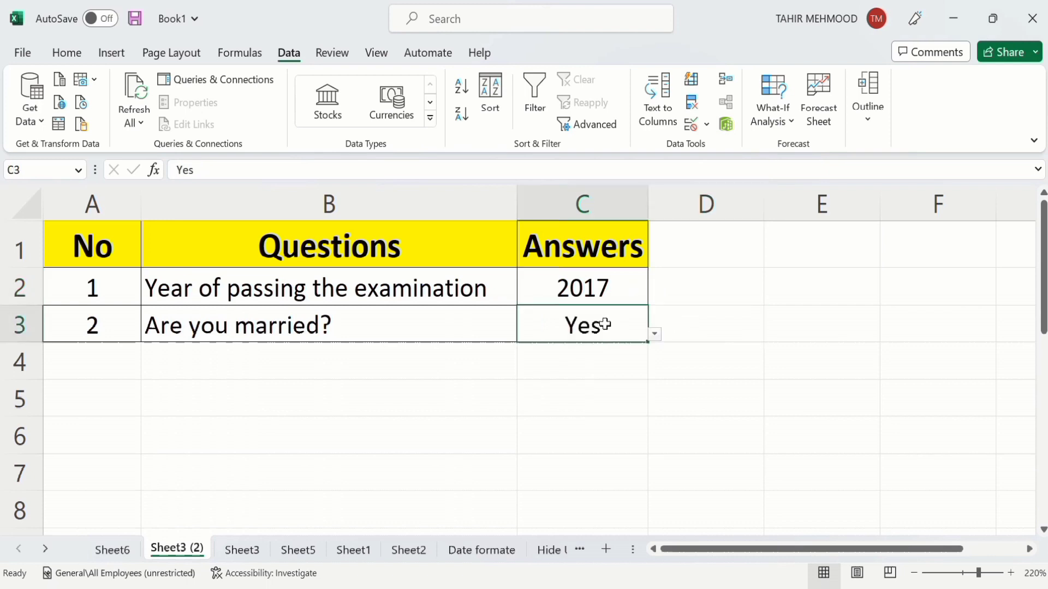
pyautogui.click(655, 334)
pyautogui.click(672, 358)
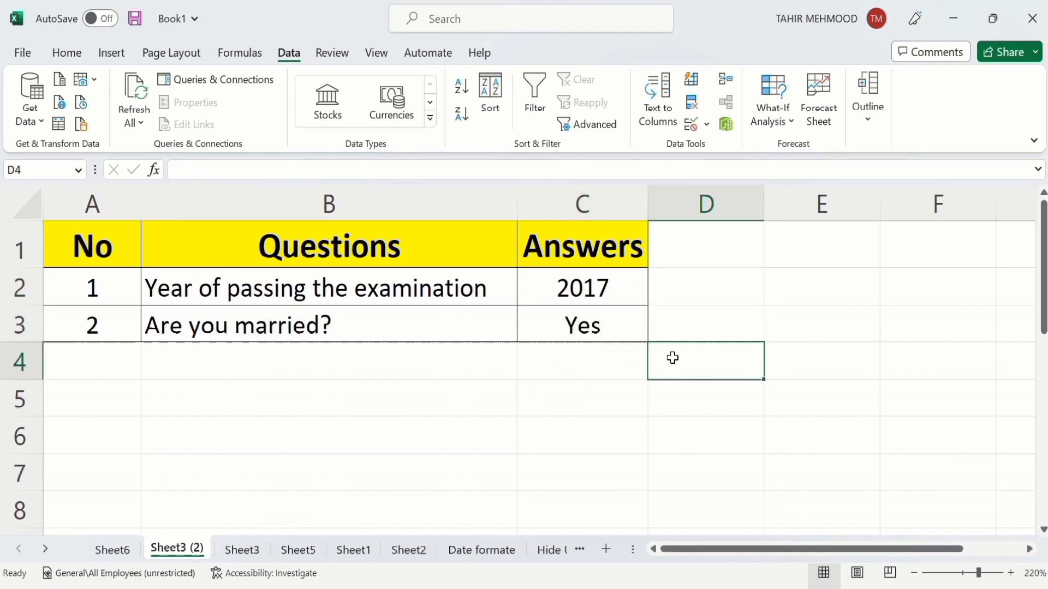
pyautogui.click(583, 287)
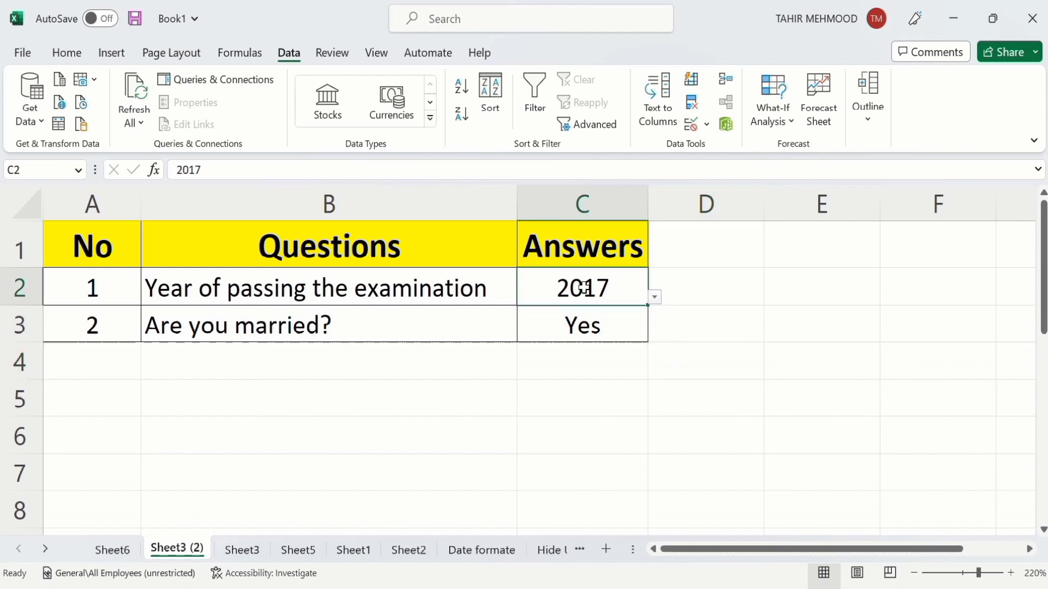
pyautogui.click(655, 298)
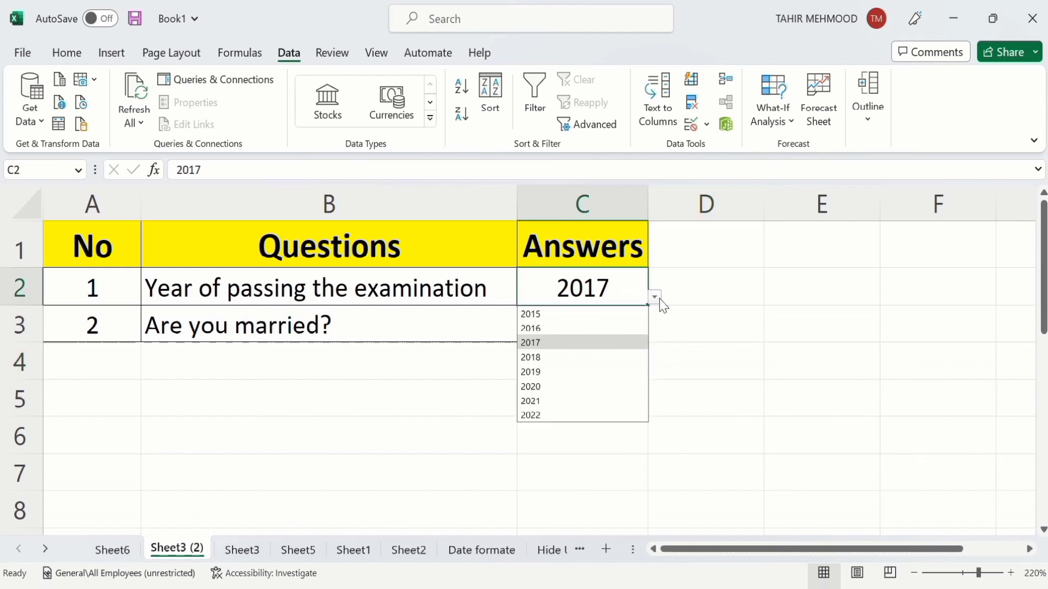
pyautogui.click(621, 287)
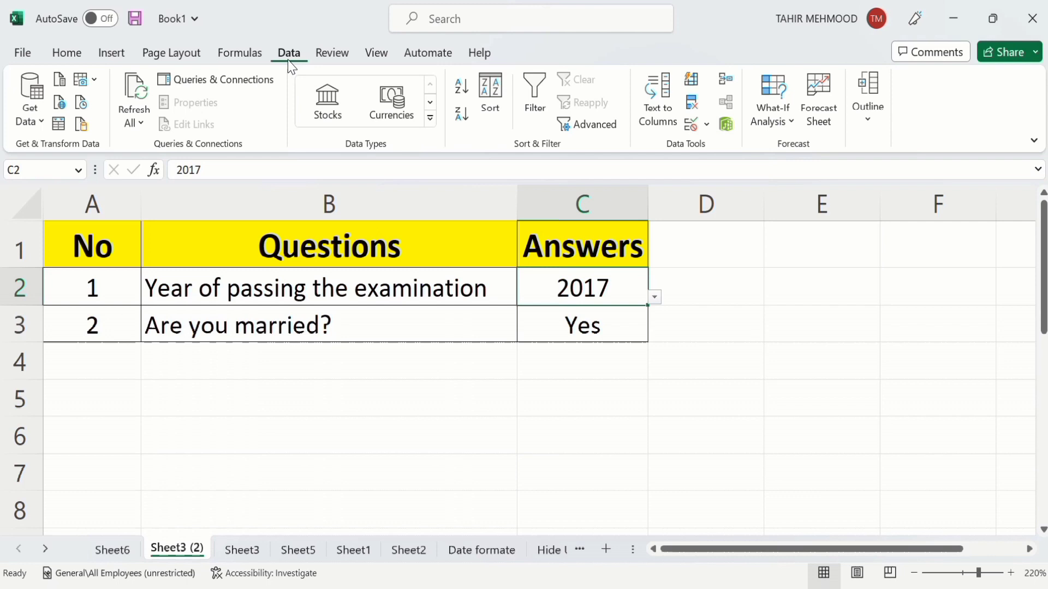
# - Change the data validation list source of cell C2 to the years in Sheet6 range A1:A5
pyautogui.click(707, 126)
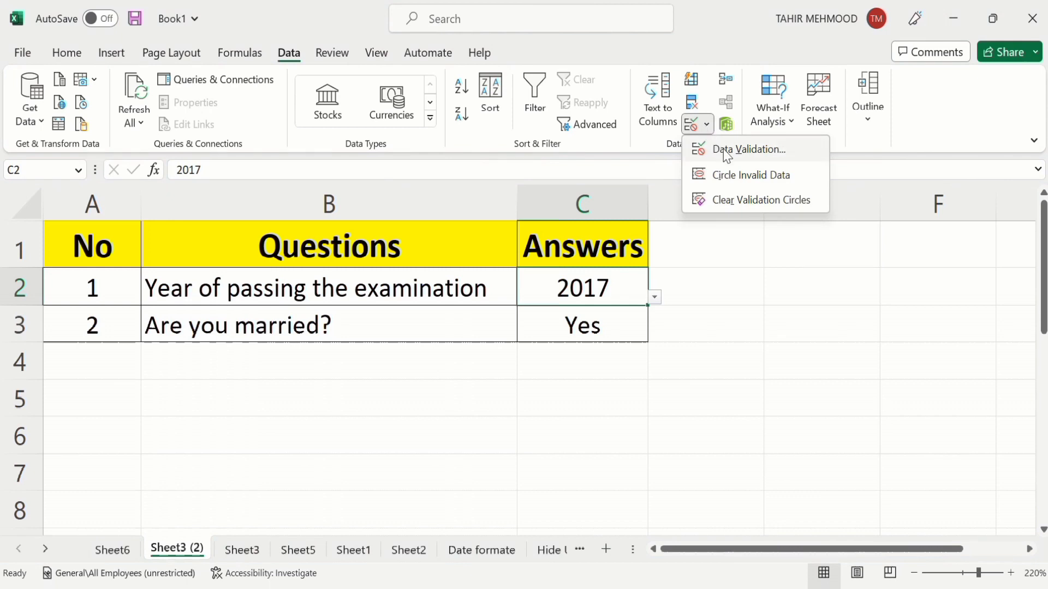
pyautogui.click(724, 150)
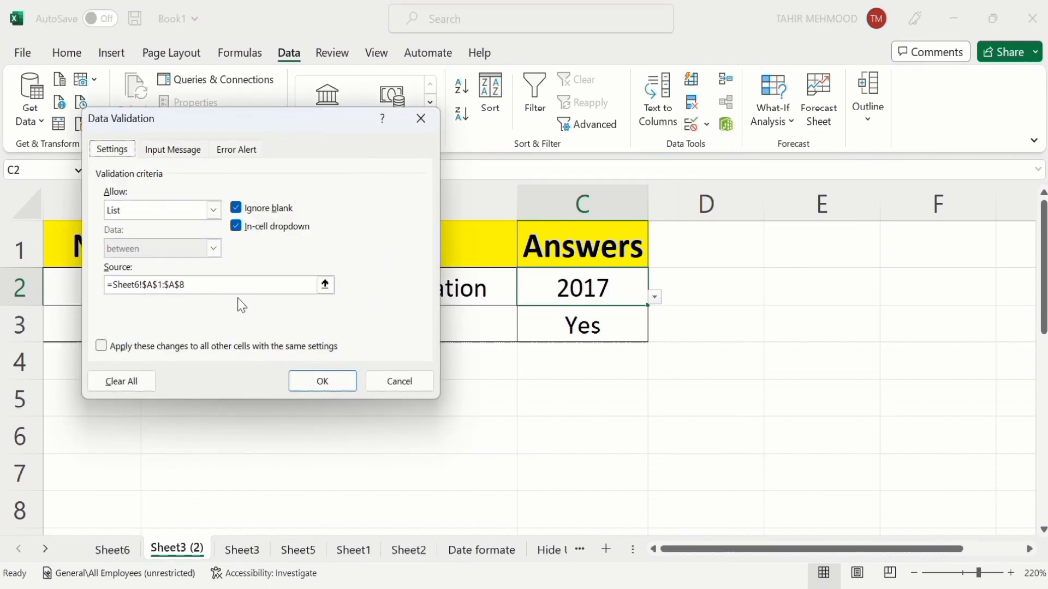
pyautogui.click(188, 284)
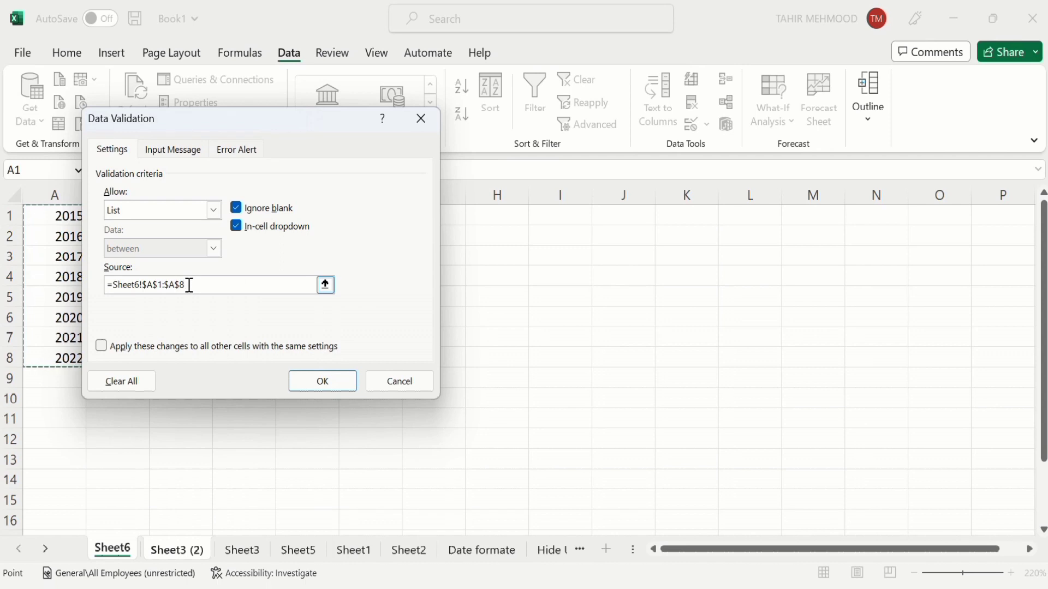
pyautogui.moveTo(189, 285); pyautogui.dragTo(110, 291)
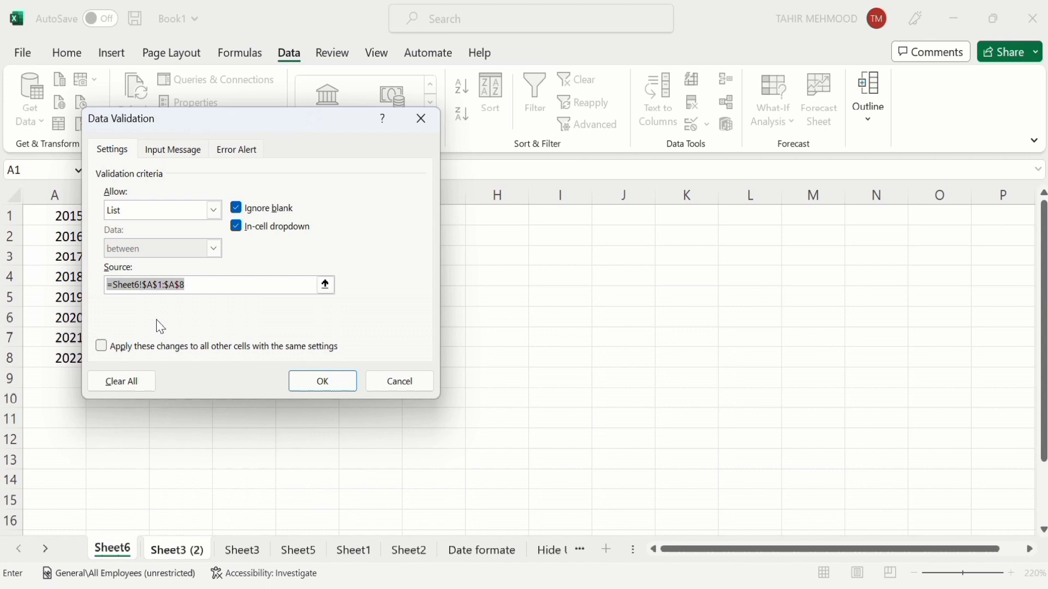
pyautogui.press('BackSpace')
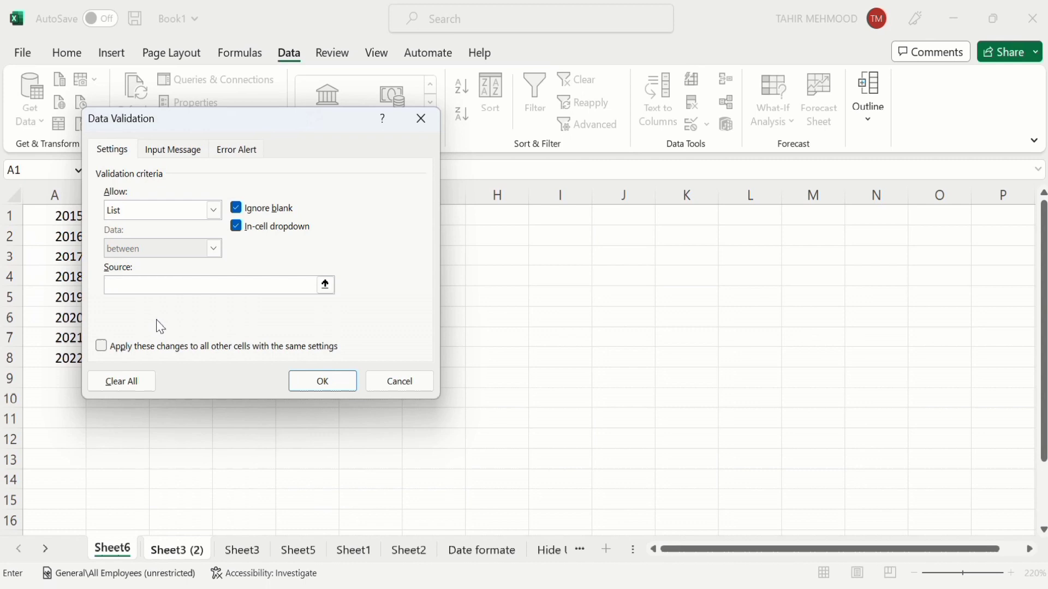
pyautogui.moveTo(195, 125); pyautogui.dragTo(367, 124)
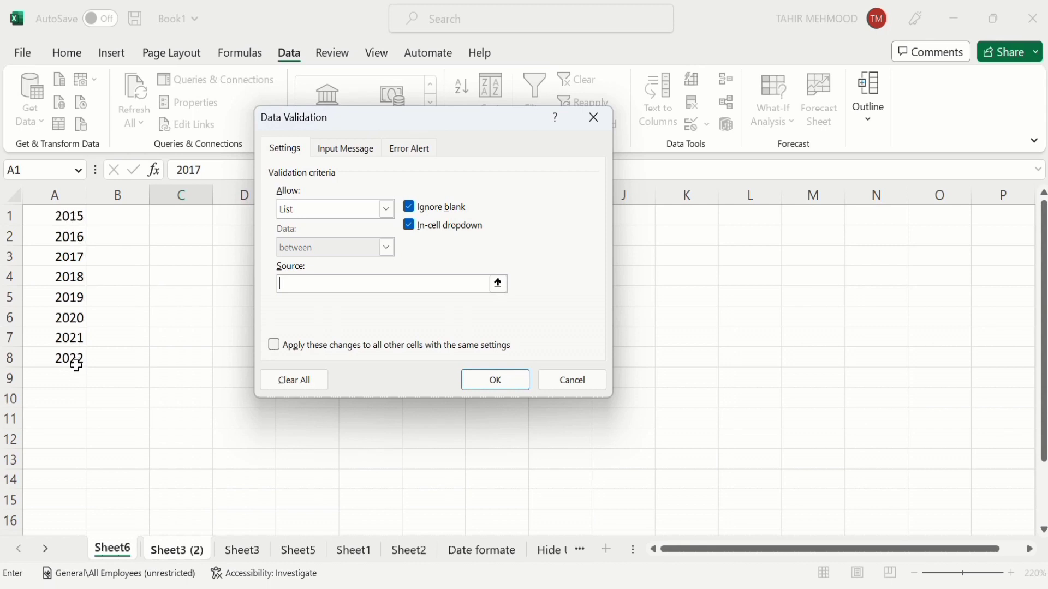
pyautogui.click(68, 217)
pyautogui.moveTo(67, 217); pyautogui.dragTo(69, 292)
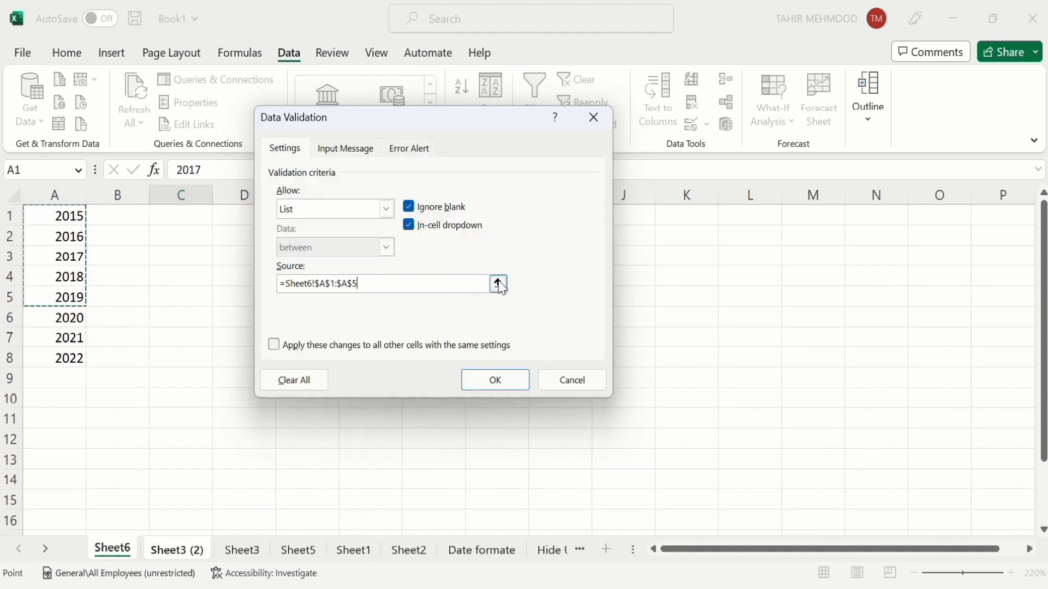
pyautogui.click(496, 385)
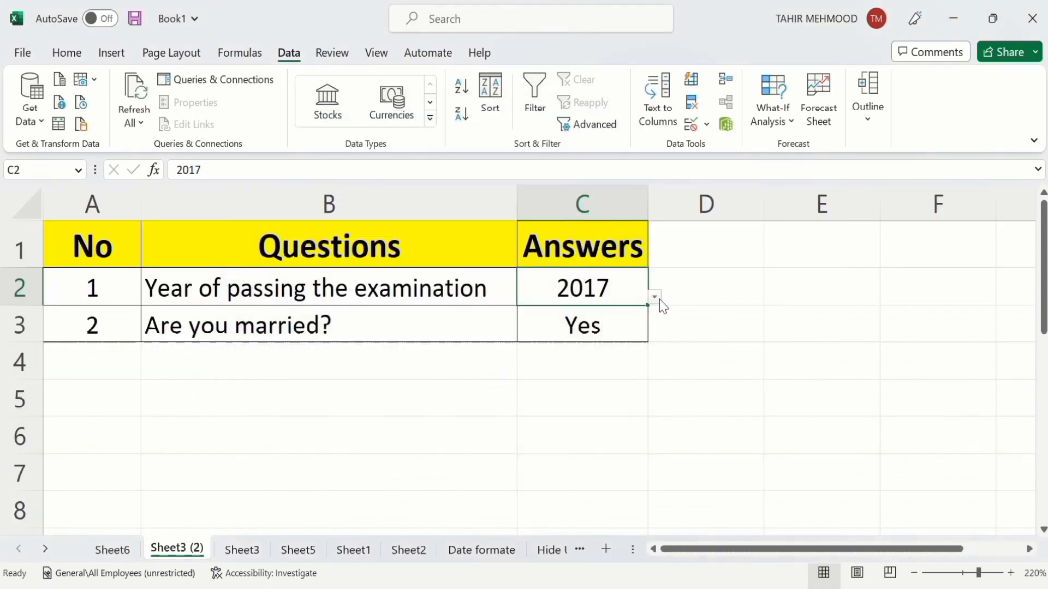
# - Check which years the dropdown list in cell C2 offers
pyautogui.click(656, 298)
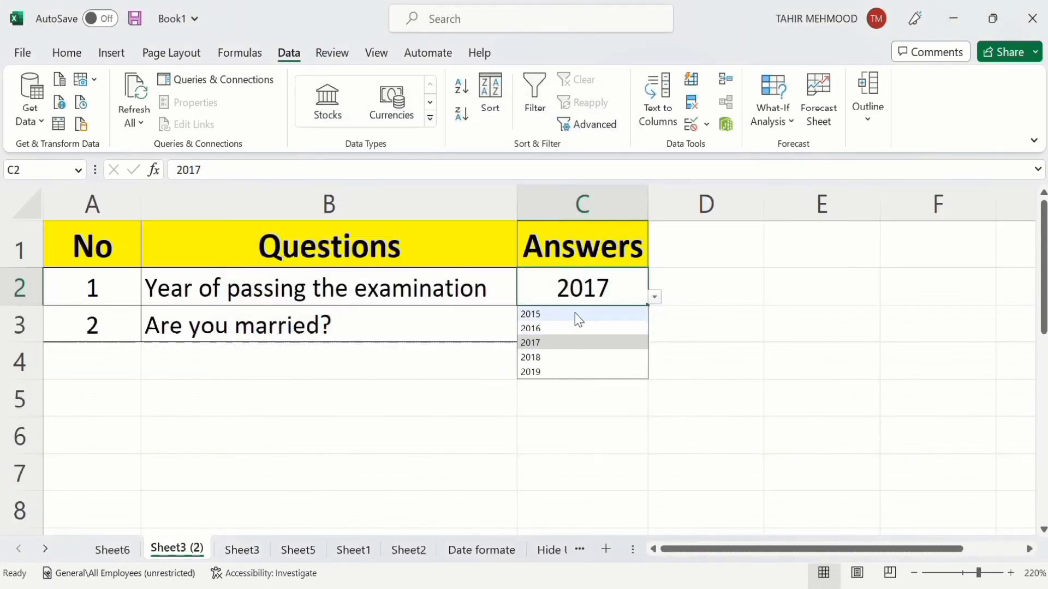
pyautogui.click(682, 284)
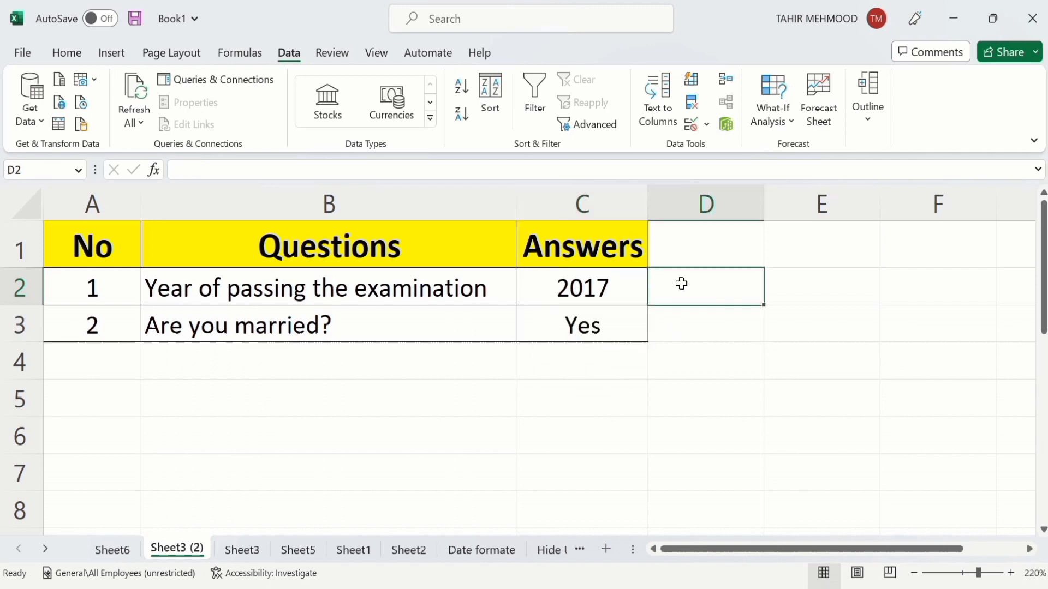
pyautogui.click(624, 289)
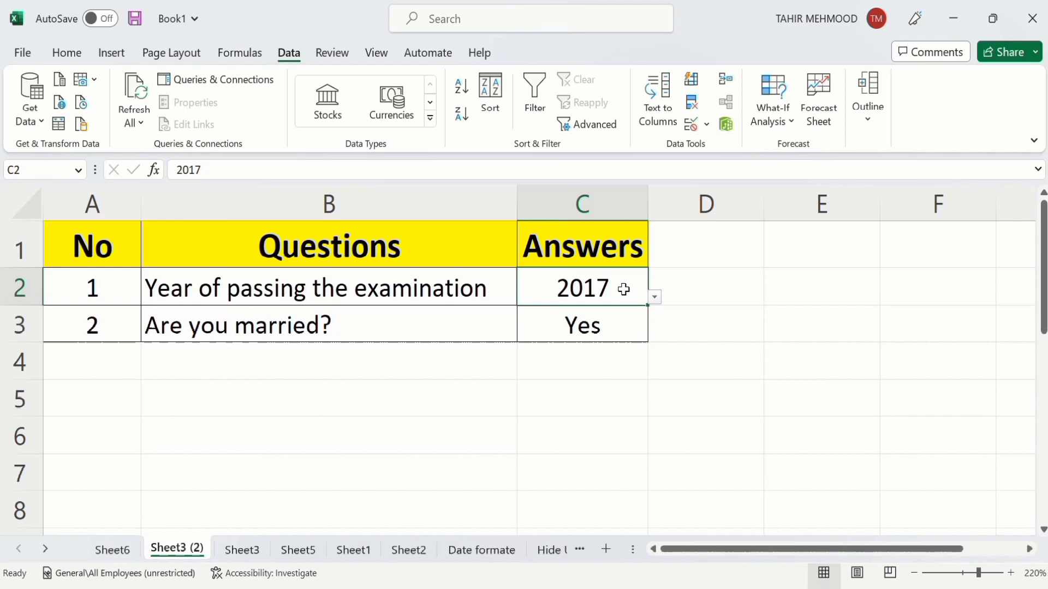
# - On Sheet6, enter January in B1 and autofill the months down to May in B5
pyautogui.click(113, 550)
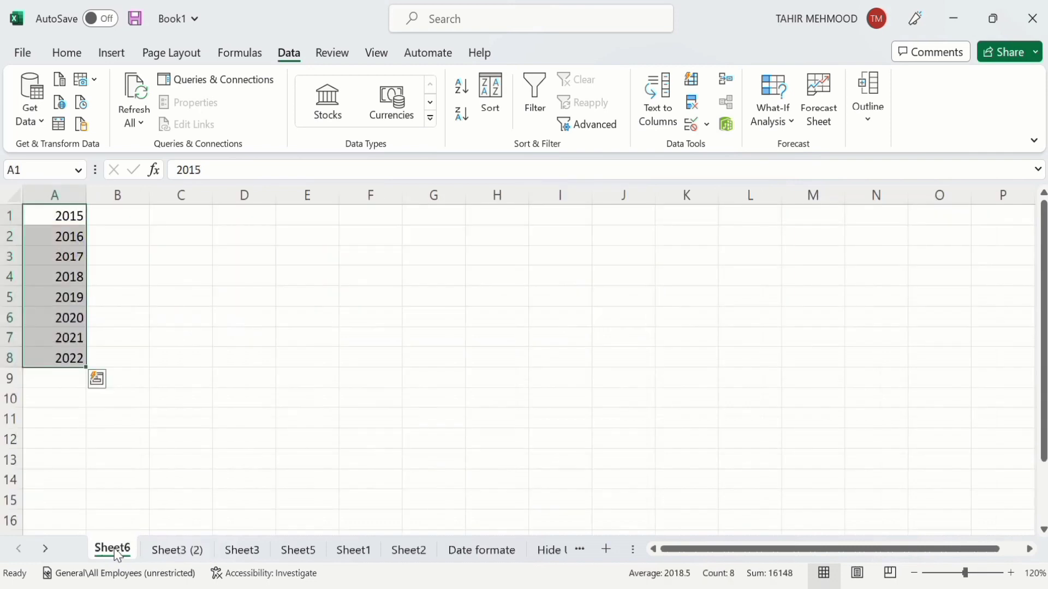
pyautogui.click(135, 220)
pyautogui.write('January')
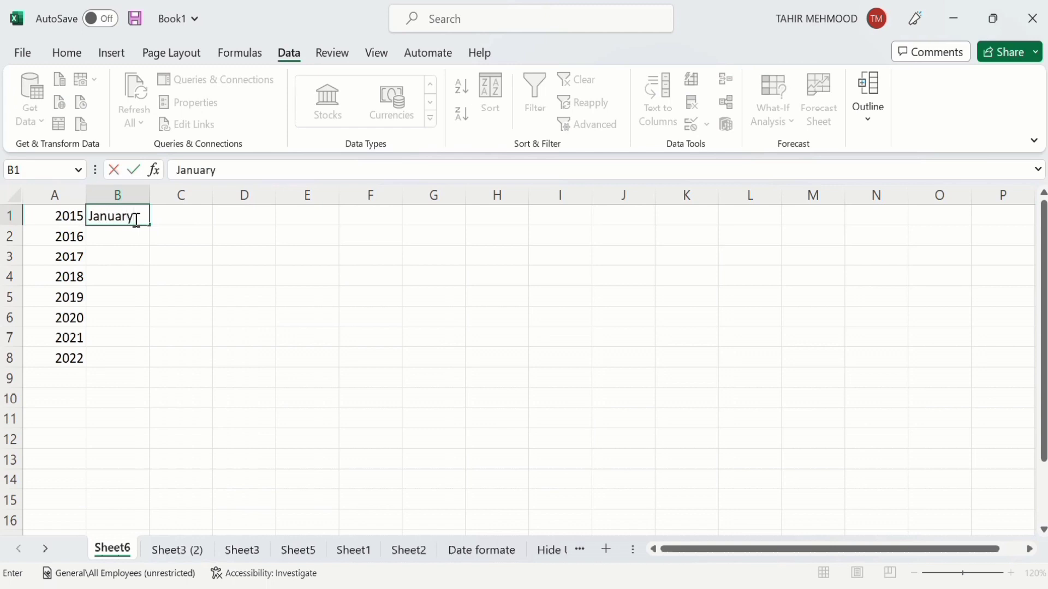
pyautogui.moveTo(151, 227); pyautogui.dragTo(150, 309)
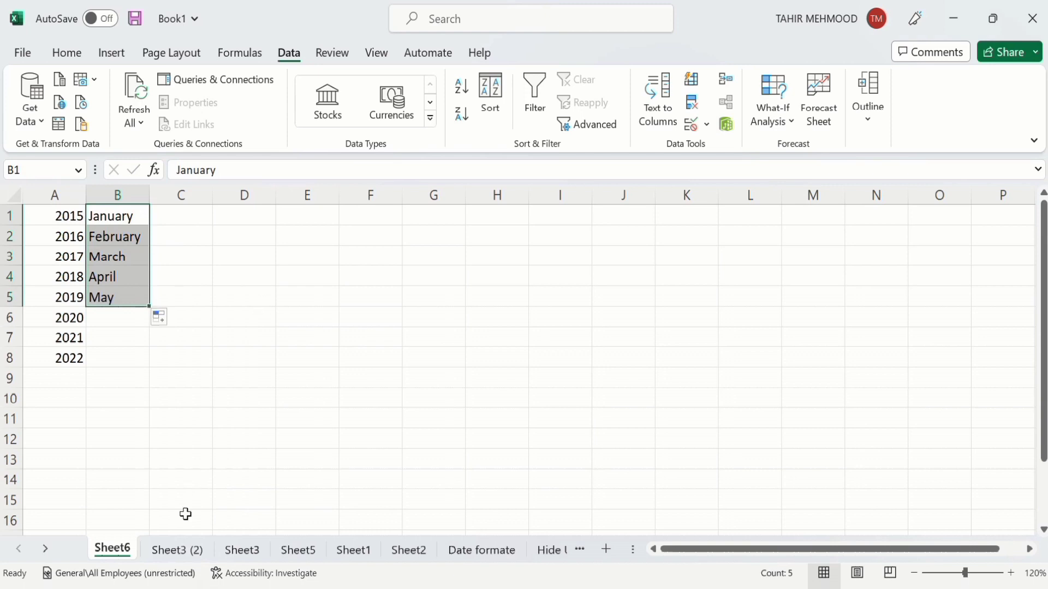
# - Replace the data validation list source of cell C2 on Sheet3 (2) with the months in Sheet6 range B1:B5
pyautogui.click(179, 553)
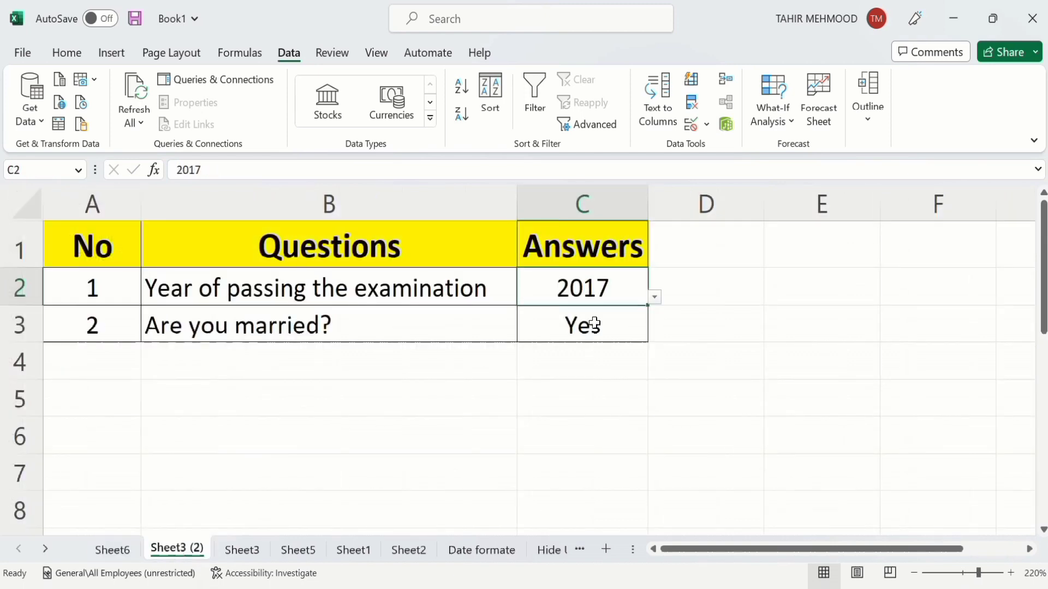
pyautogui.click(655, 298)
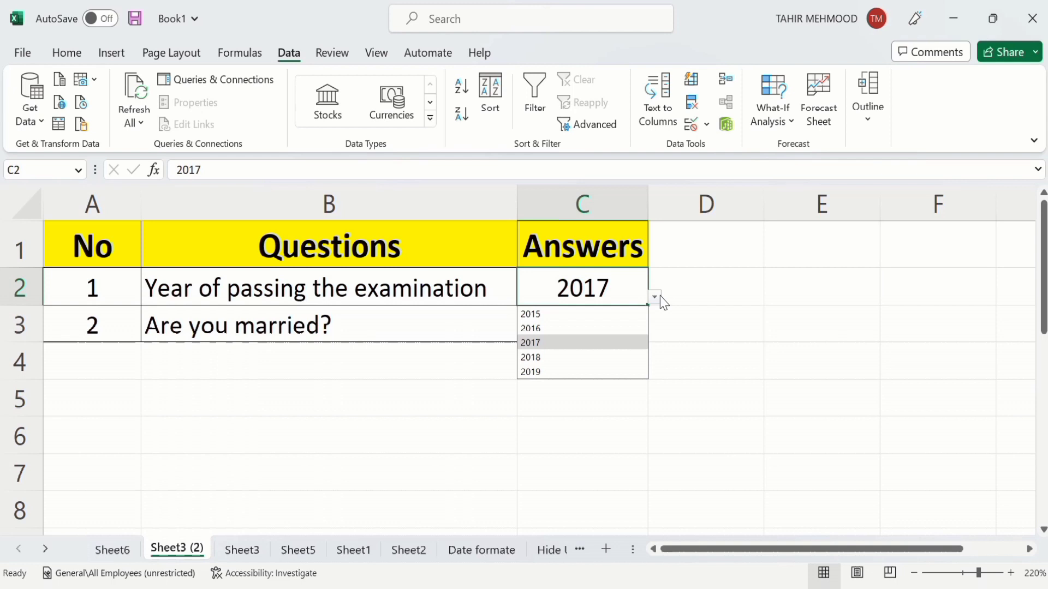
pyautogui.click(603, 288)
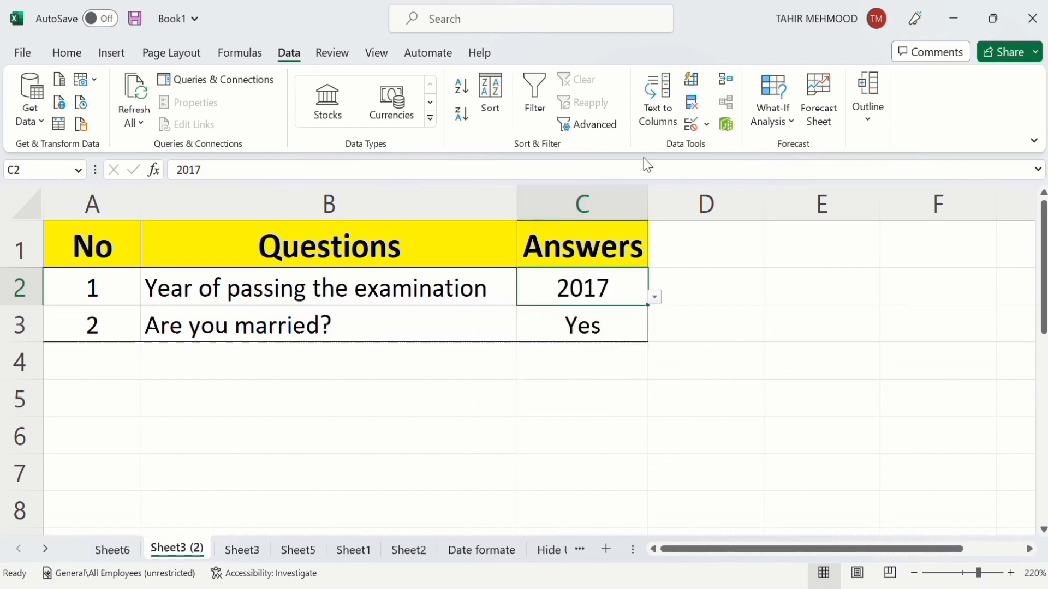
pyautogui.click(708, 125)
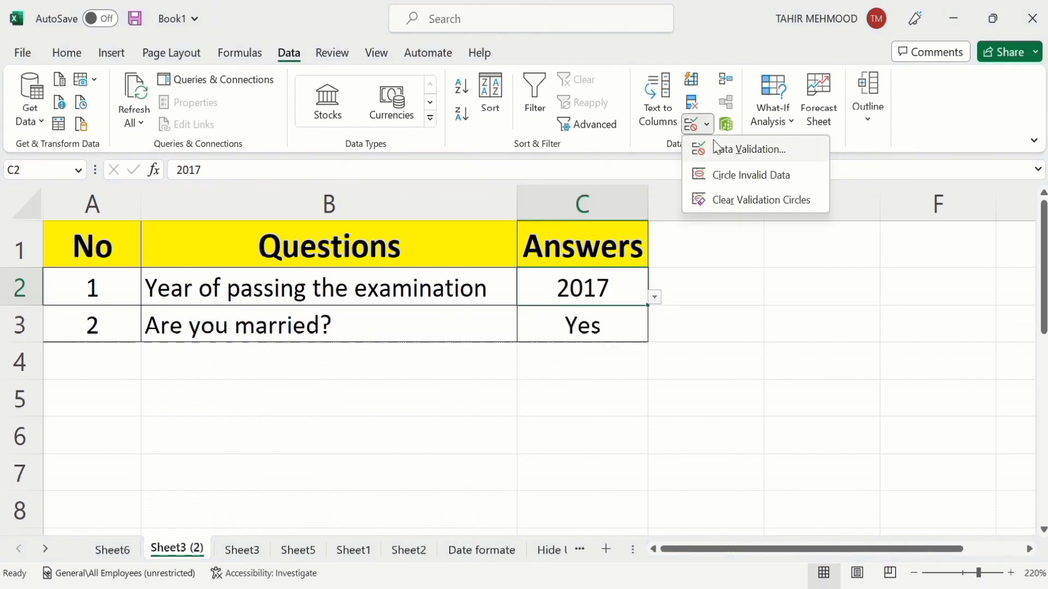
pyautogui.click(720, 148)
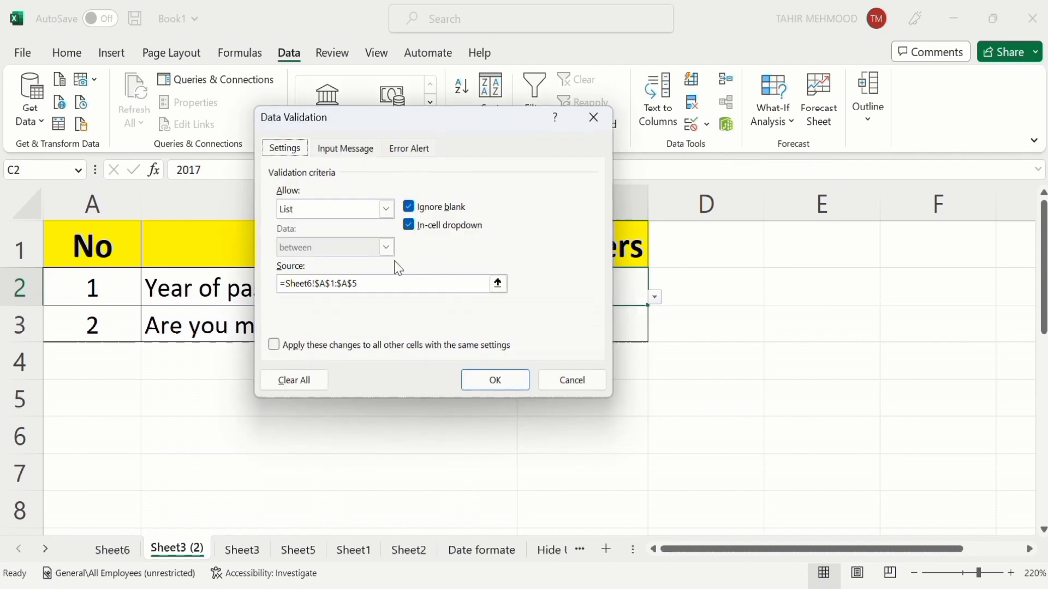
pyautogui.moveTo(368, 285); pyautogui.dragTo(279, 284)
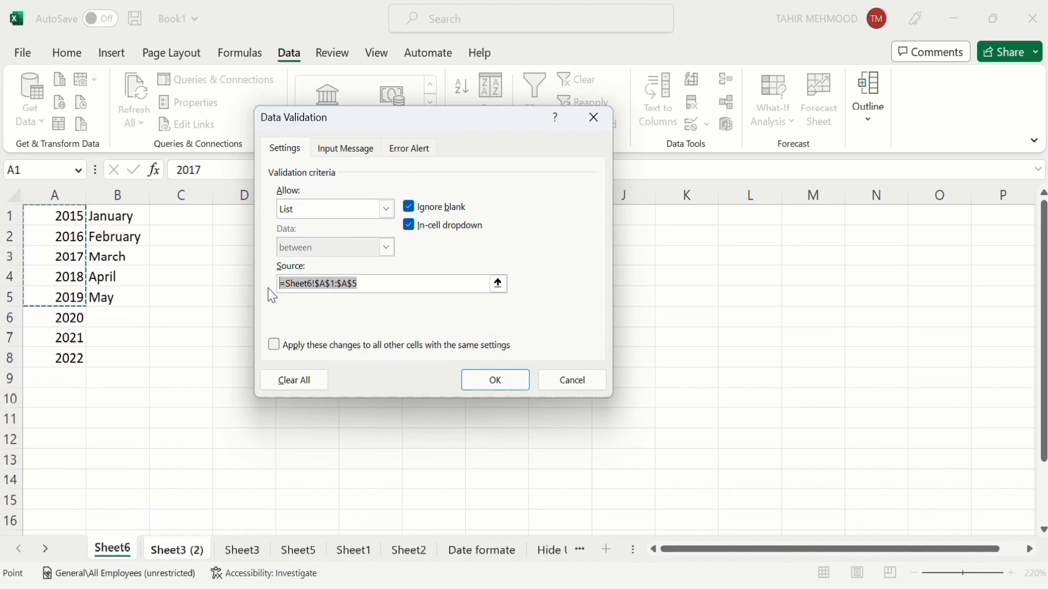
pyautogui.press('BackSpace')
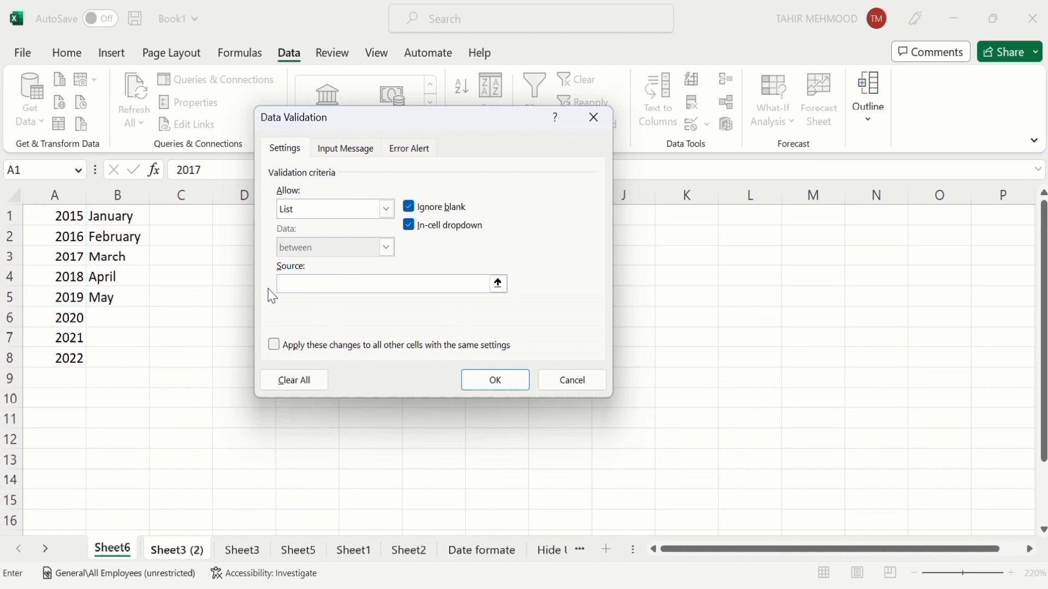
pyautogui.click(115, 221)
pyautogui.moveTo(116, 221); pyautogui.dragTo(115, 298)
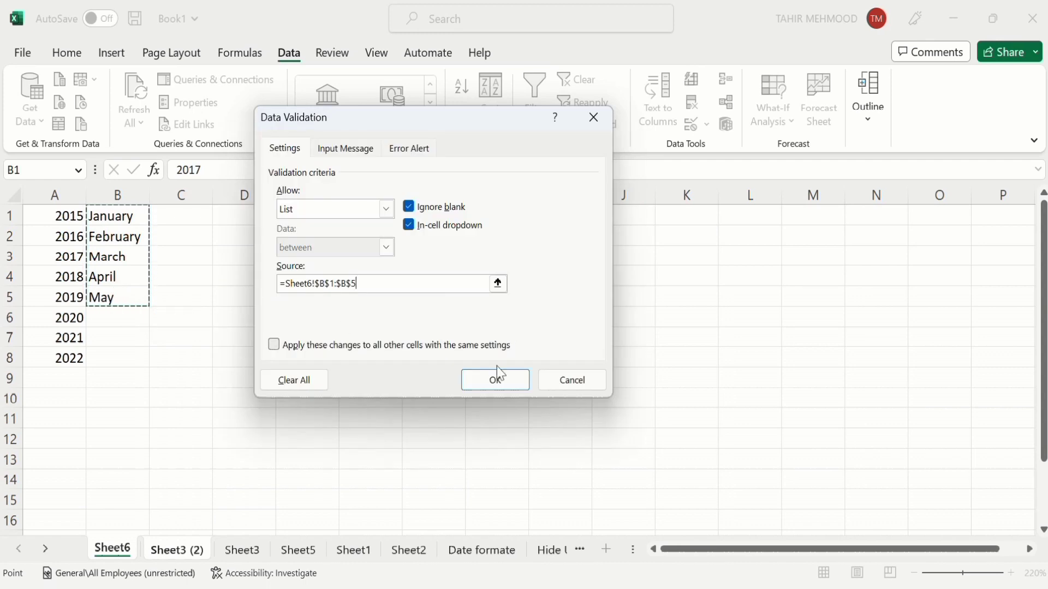
pyautogui.click(490, 382)
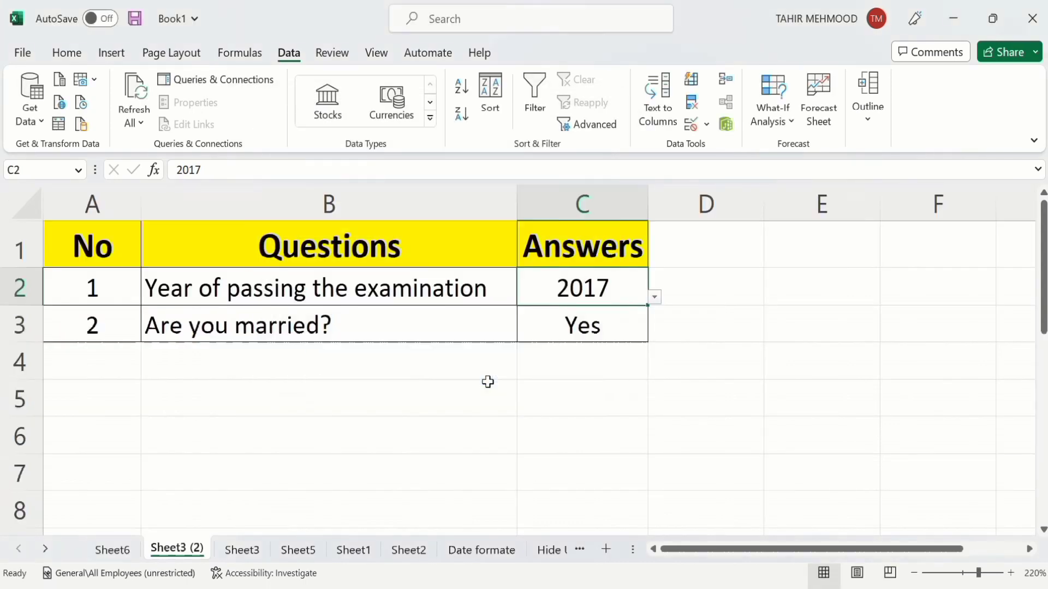
# - Choose February from the dropdown list in cell C2 and recheck the months it offers
pyautogui.click(655, 297)
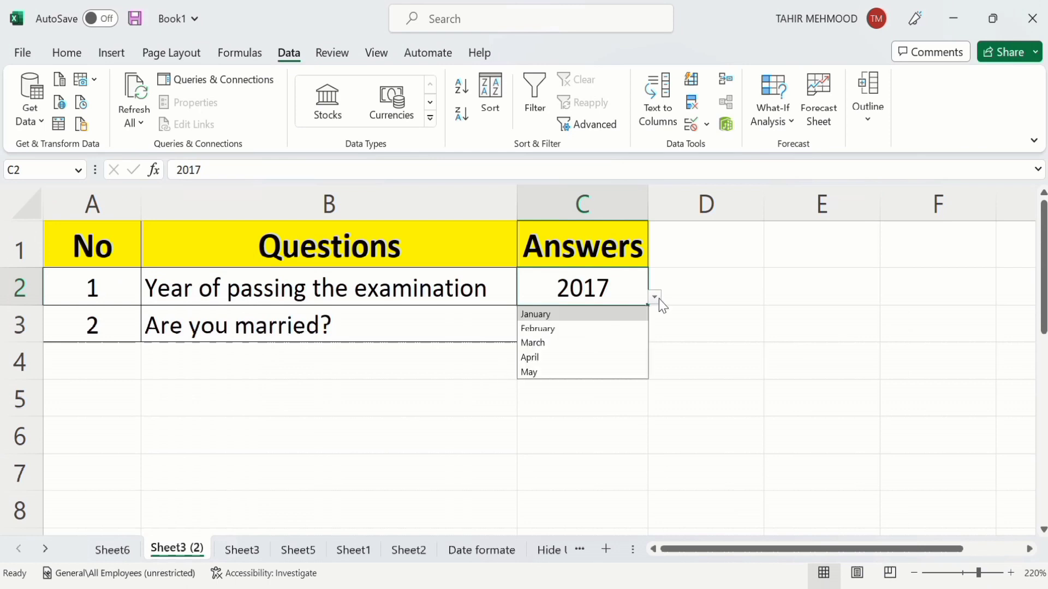
pyautogui.click(585, 327)
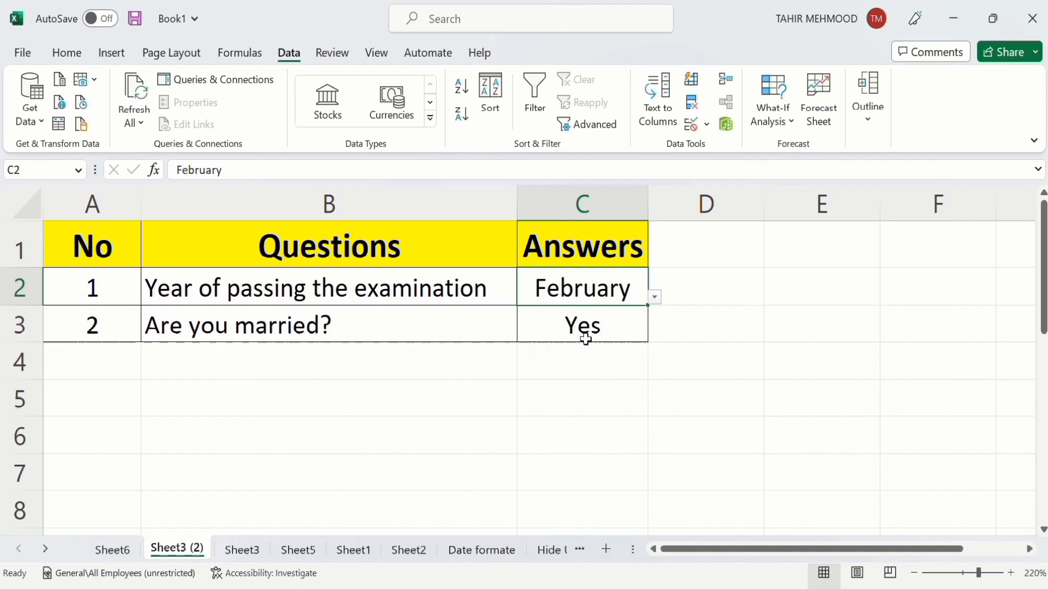
pyautogui.click(655, 297)
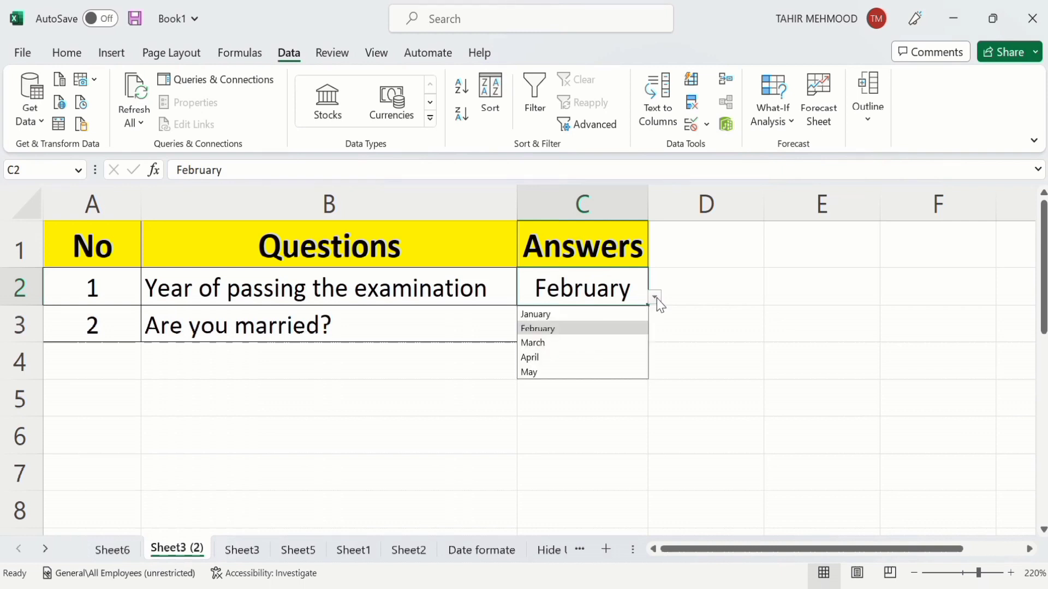
pyautogui.click(695, 329)
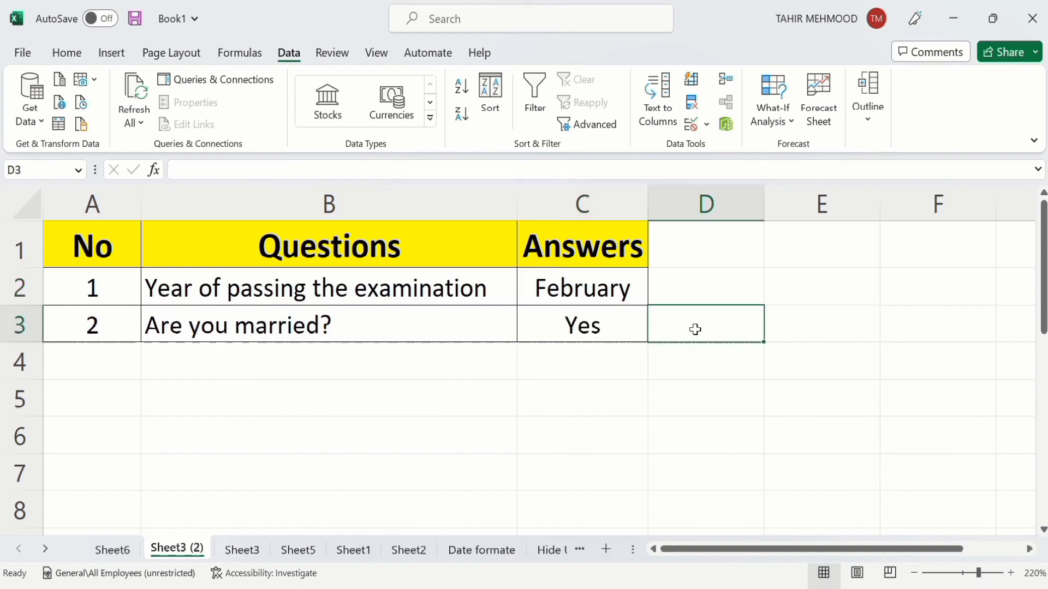
# - Add Avoid to the data validation list source of cell C3 so that it reads Yes,No,Avoid
pyautogui.click(615, 322)
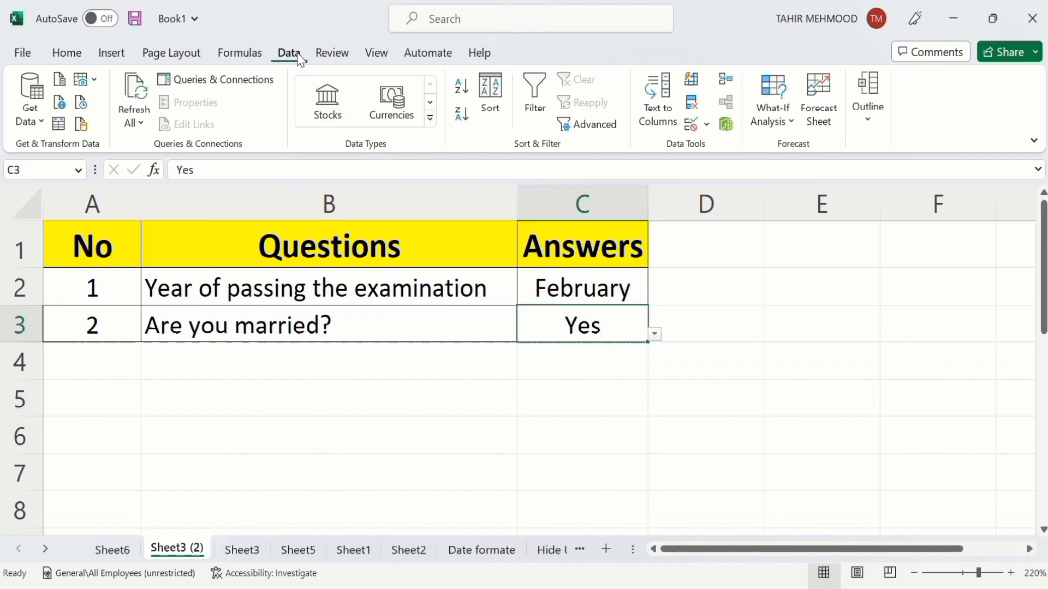
pyautogui.click(707, 125)
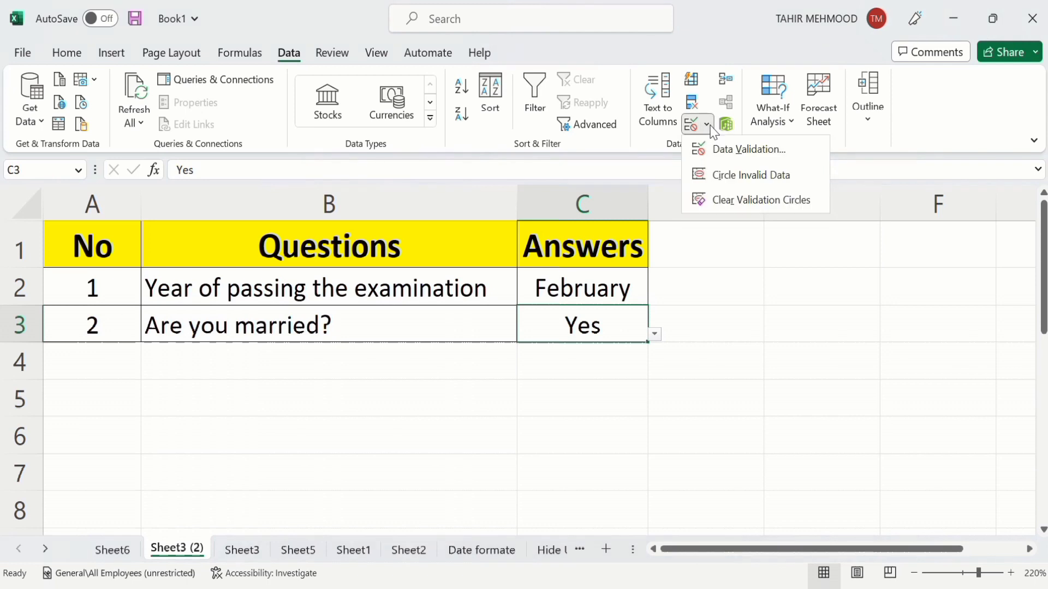
pyautogui.click(732, 157)
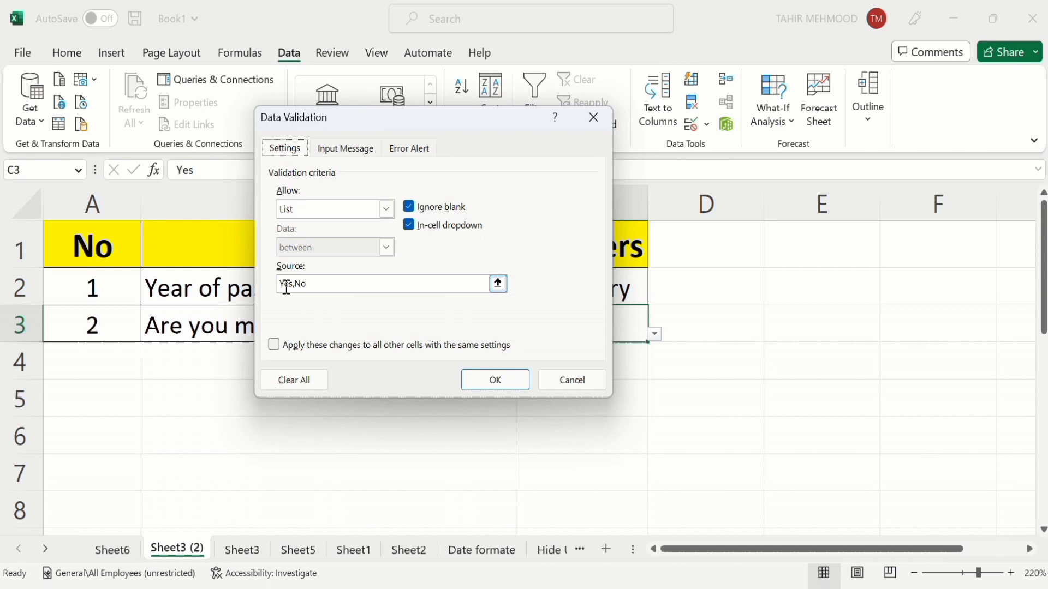
pyautogui.click(315, 284)
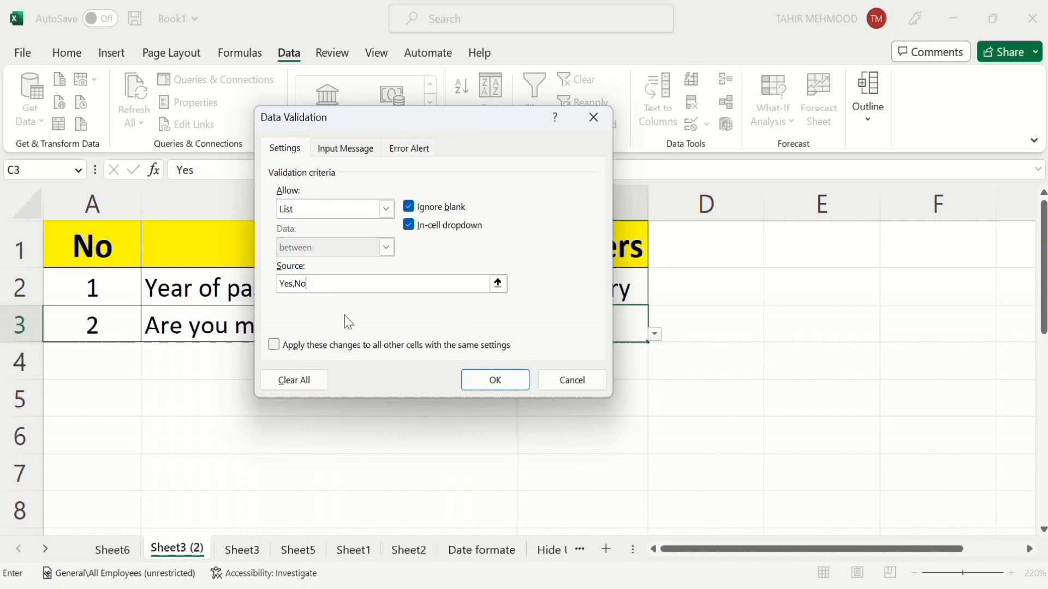
pyautogui.write(',Avoid')
pyautogui.click(497, 382)
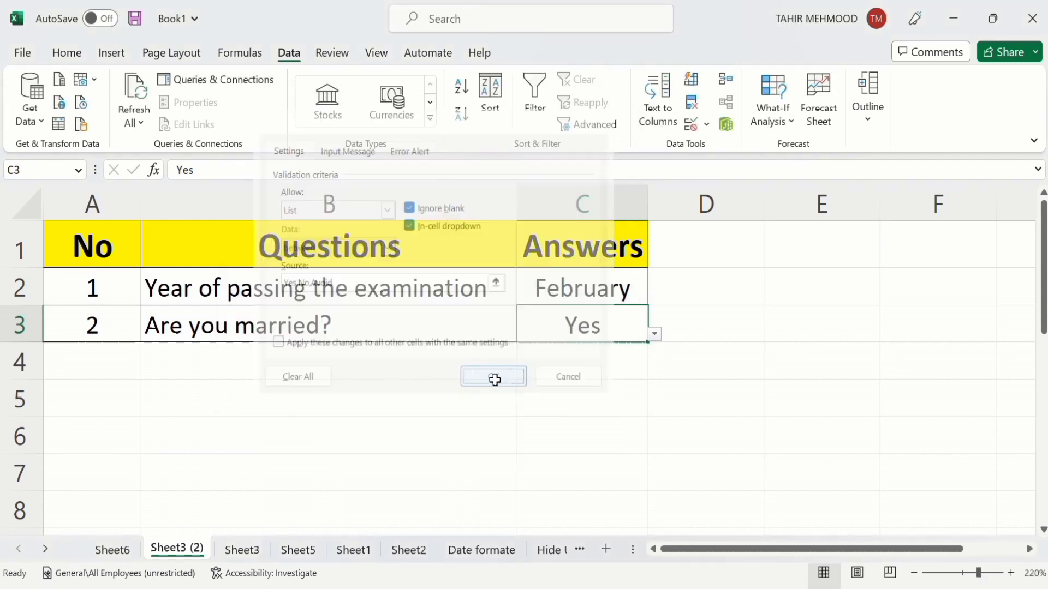
# - Choose Avoid from the dropdown list in cell C3 as the answer to the marriage question
pyautogui.click(654, 333)
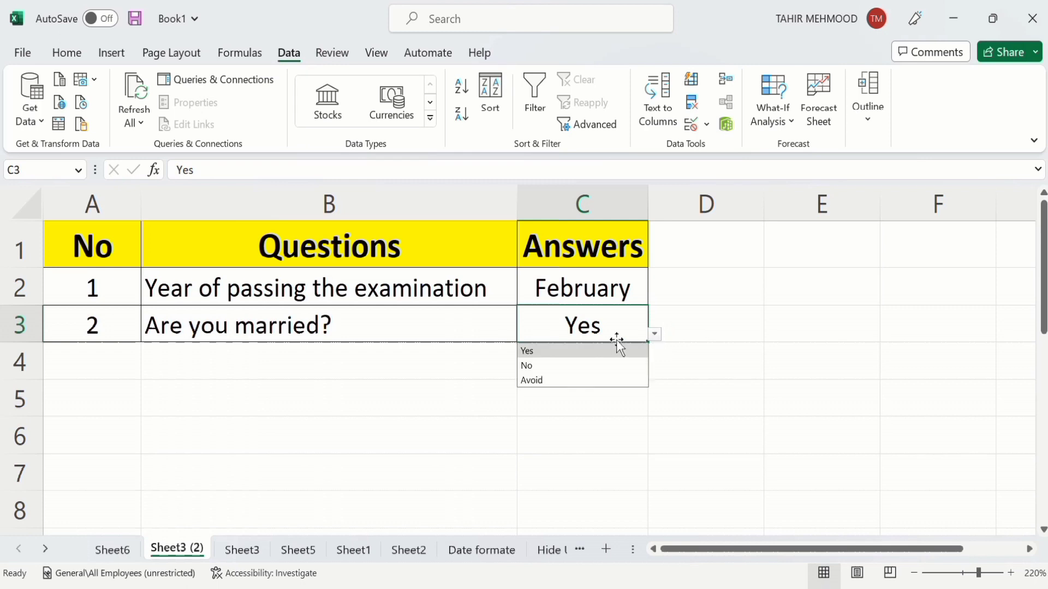
pyautogui.click(556, 381)
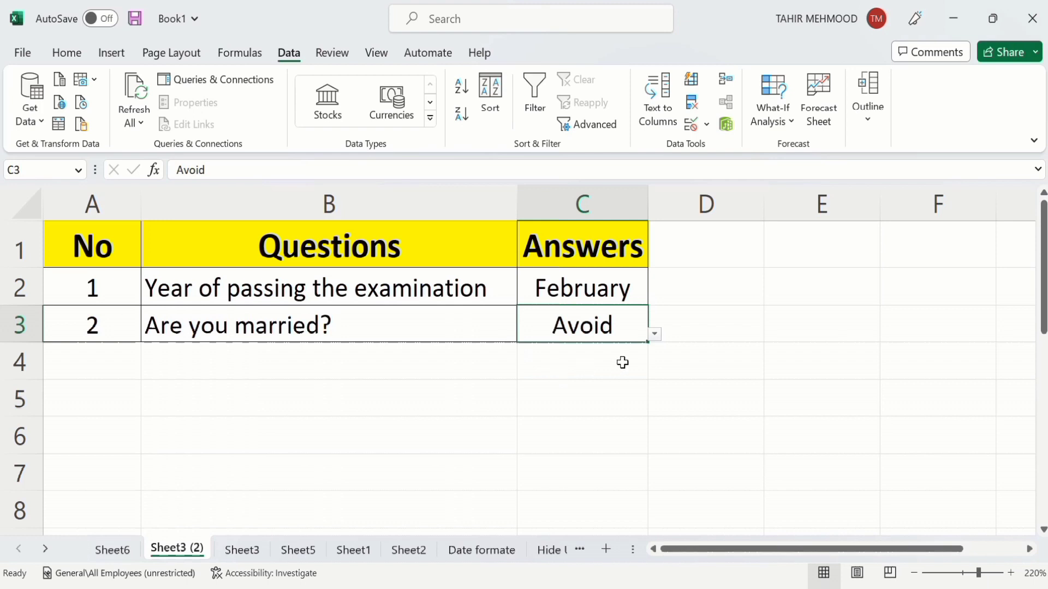